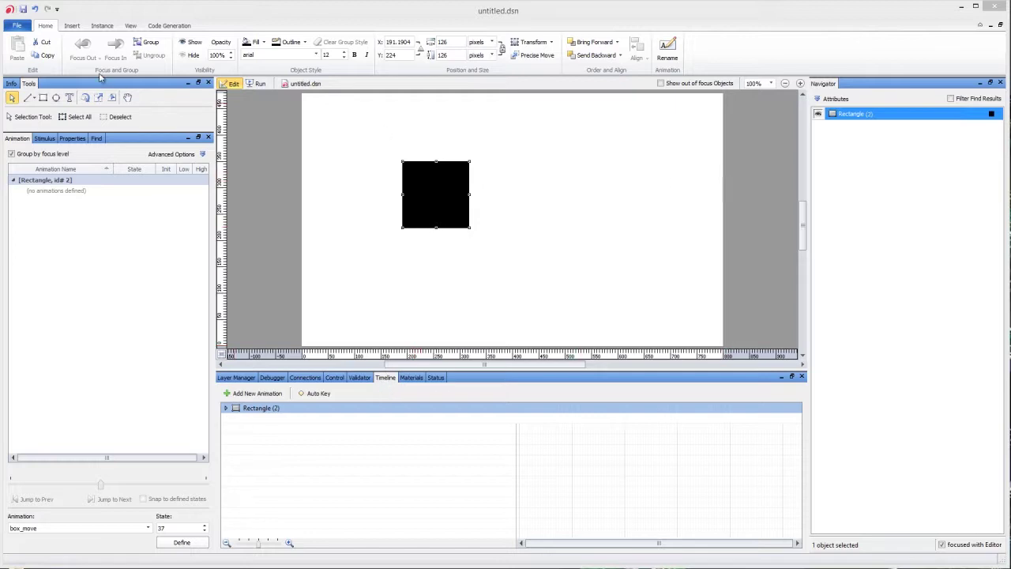
- Group the selected rectangle and add an animation named box_move to the group
click(151, 42)
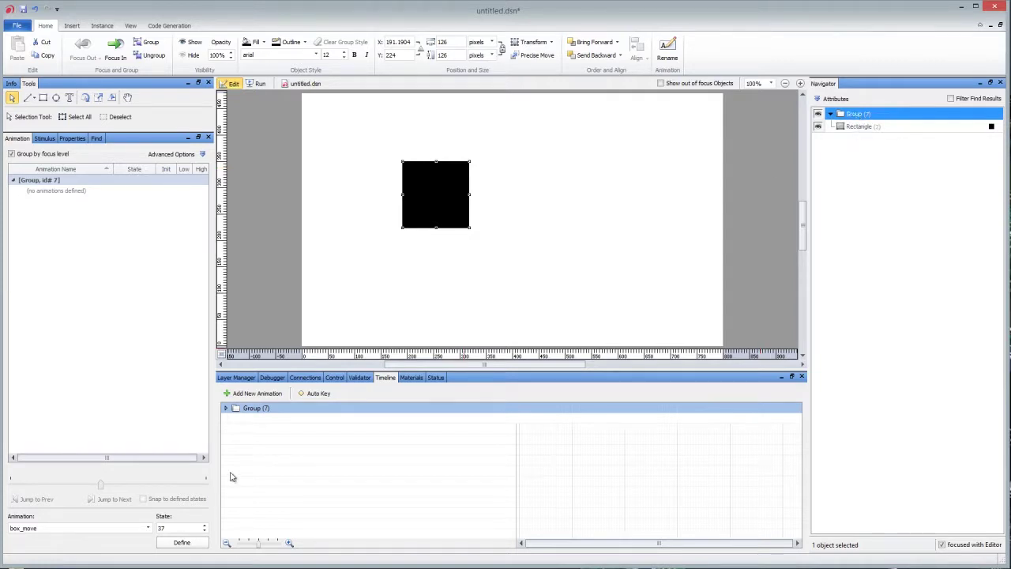
click(252, 392)
text(box_move)
key(Return)
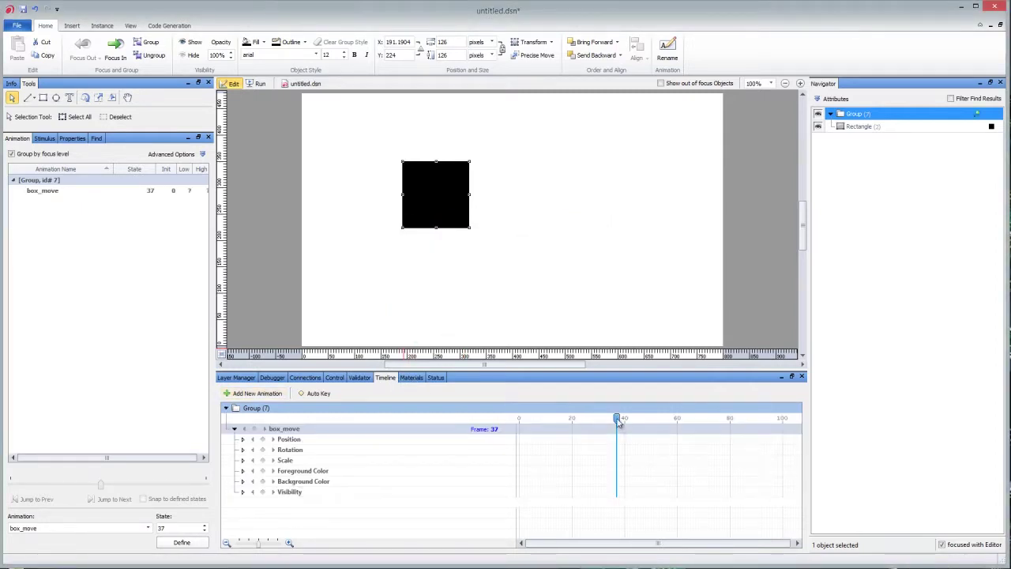
- Add Position keyframes at frames 0 and 80 of box_move, with the box moved horizontally to X about 639 at frame 80
drag(618, 421, 521, 434)
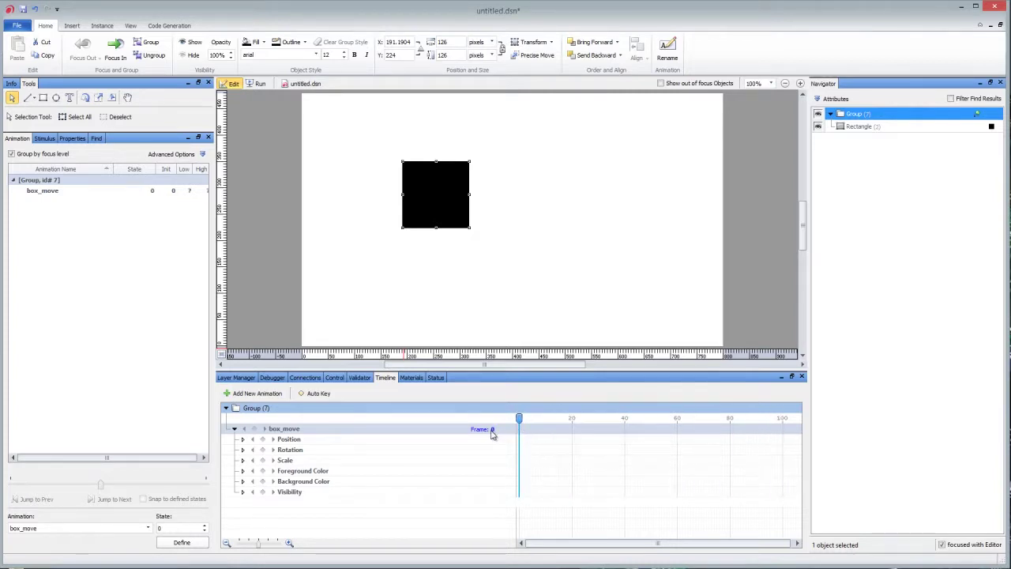
click(262, 439)
drag(519, 421, 730, 419)
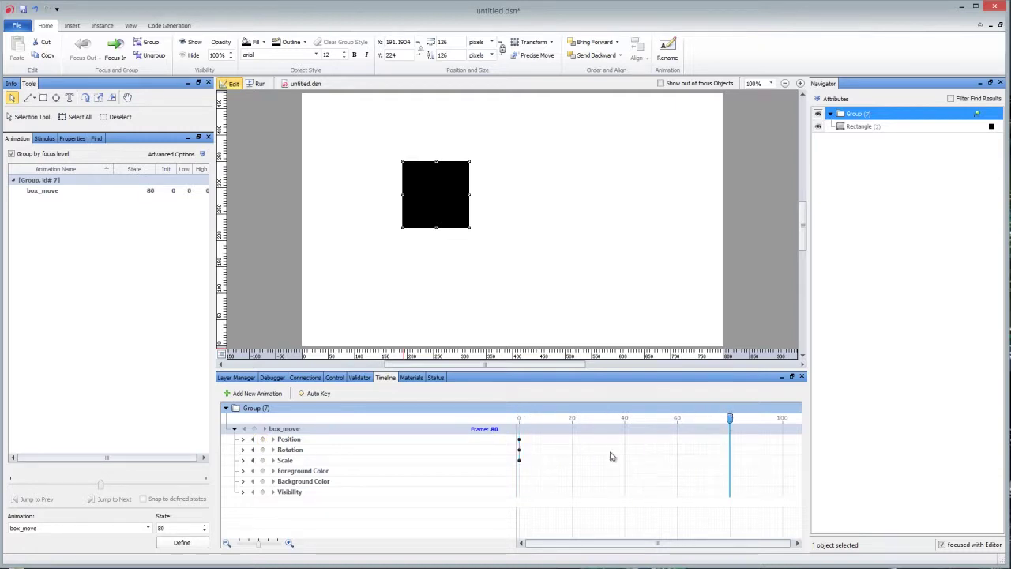
drag(437, 207, 672, 207)
click(262, 439)
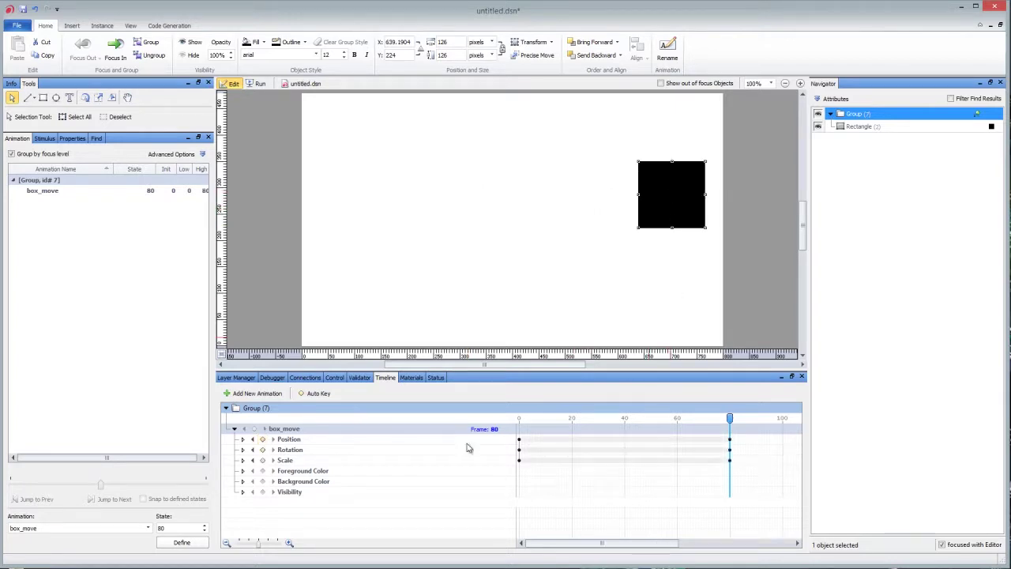
- Set the interpolation of box_move's frame 0 Position keyframe to Ease In (Cubic) and scrub the animation to check the motion
drag(727, 417, 533, 418)
click(50, 192)
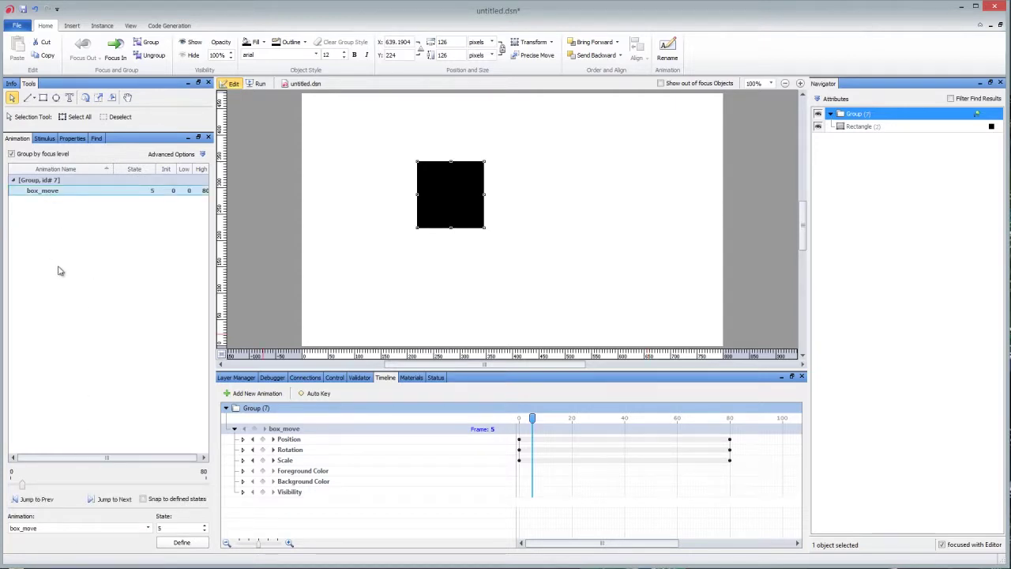
mouse_move(535, 424)
mouse_down()
mouse_move(524, 424)
mouse_move(532, 424)
mouse_up()
click(252, 440)
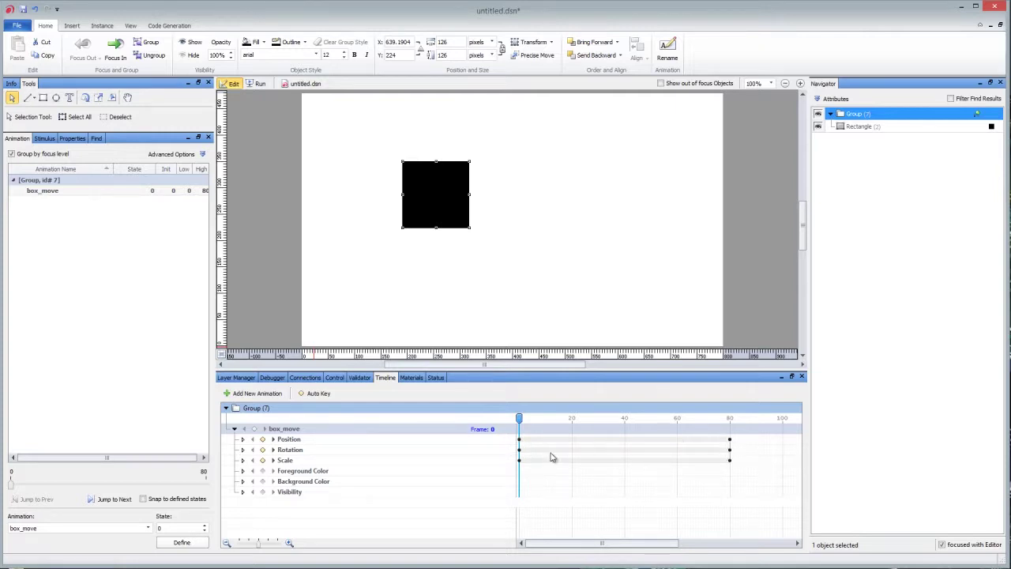
right_click(522, 444)
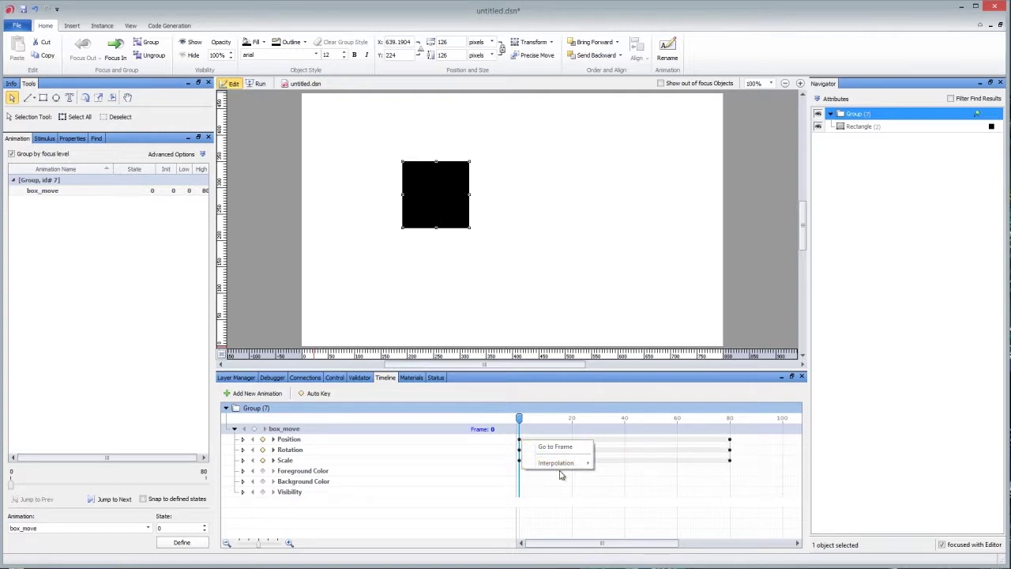
mouse_move(565, 463)
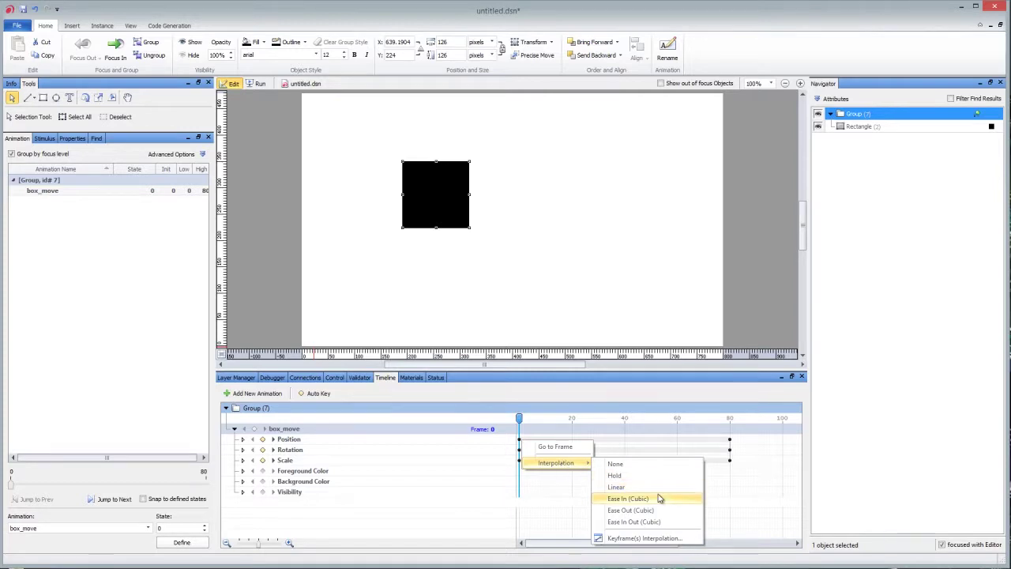
click(661, 502)
mouse_move(520, 420)
mouse_down()
mouse_move(734, 419)
mouse_move(522, 431)
mouse_up()
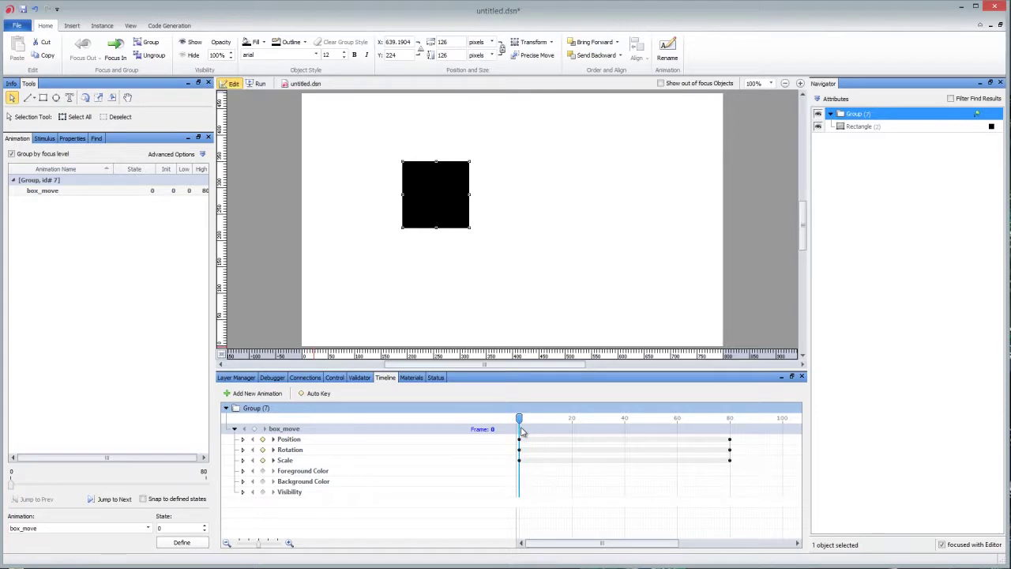
mouse_move(521, 431)
mouse_down()
mouse_move(722, 431)
mouse_move(522, 431)
mouse_up()
mouse_move(521, 431)
mouse_down()
mouse_move(724, 431)
mouse_move(522, 434)
mouse_up()
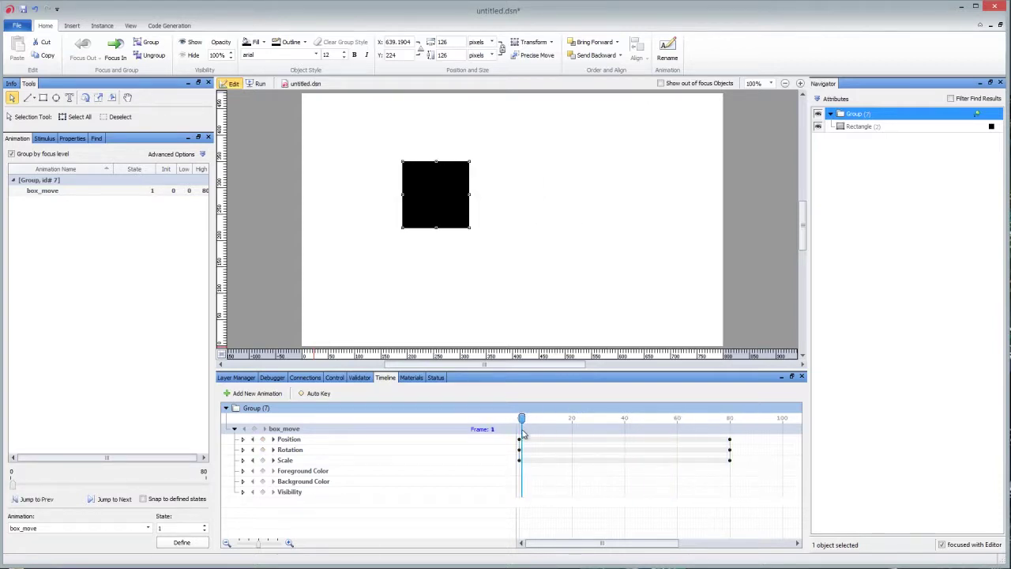
drag(523, 424, 521, 426)
- Set the interpolation of box_move's frame 0 Position keyframe to Linear and scrub the timeline to preview it
right_click(520, 447)
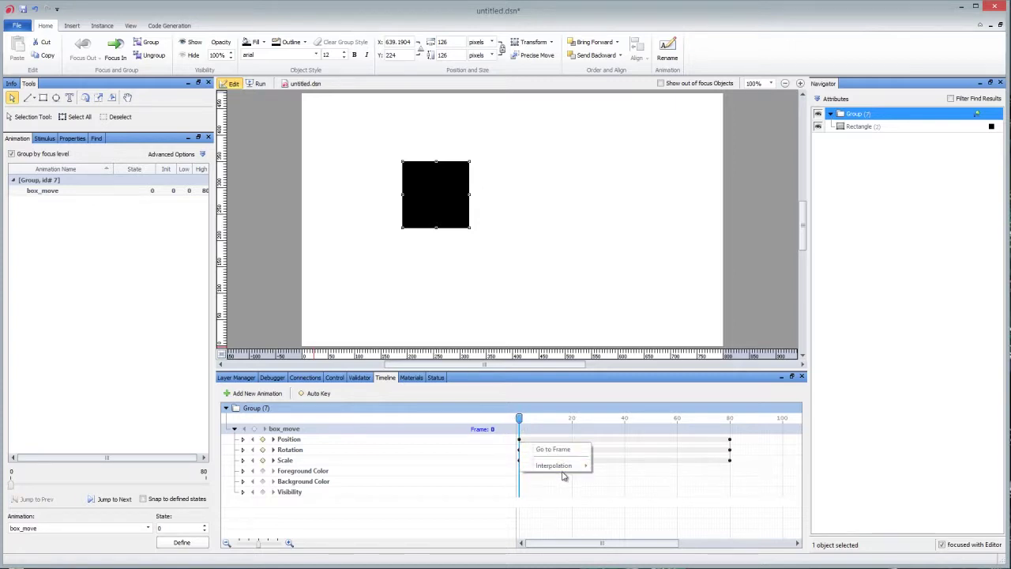
mouse_move(564, 467)
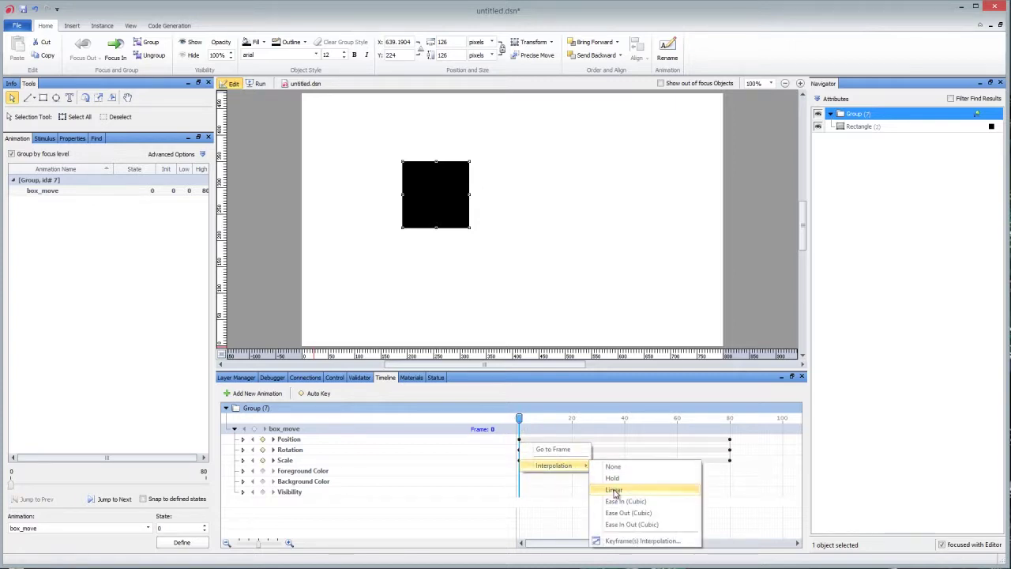
click(615, 493)
drag(521, 421, 598, 458)
drag(596, 421, 522, 426)
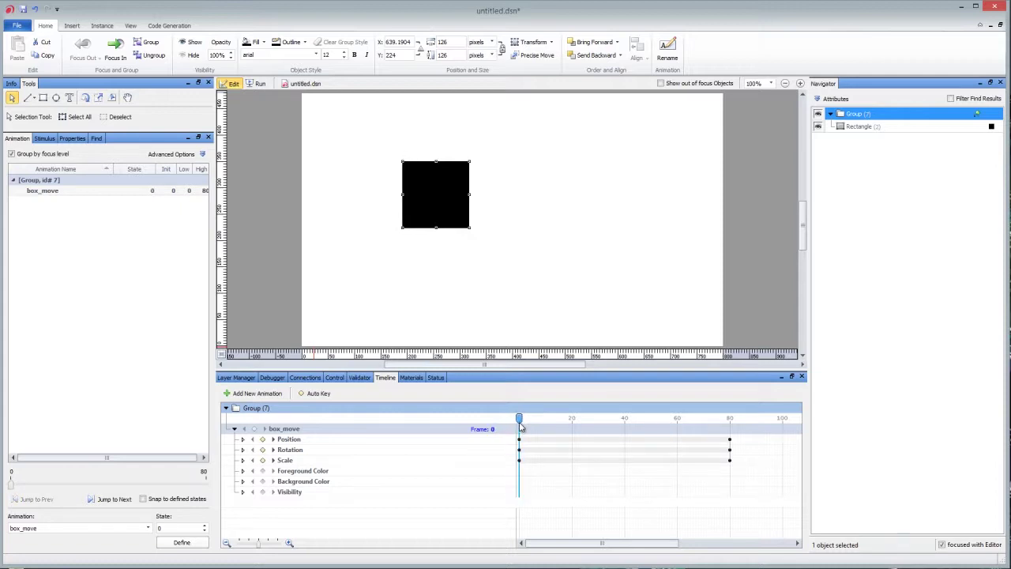
- Apply Ease In (Cubic) interpolation again to box_move's frame 0 Position keyframe and preview the motion
right_click(521, 441)
mouse_move(544, 463)
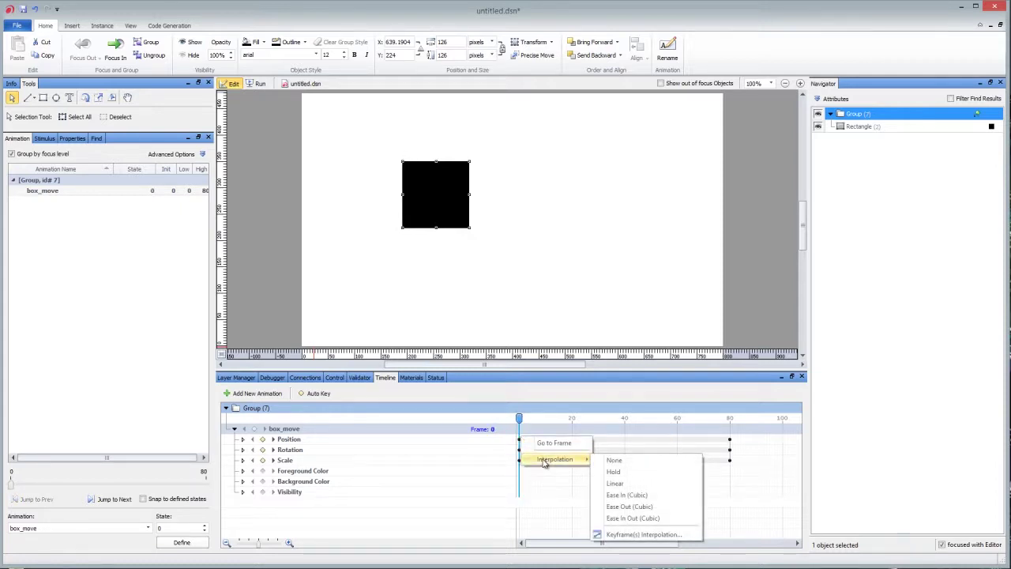
click(612, 495)
drag(519, 418, 522, 440)
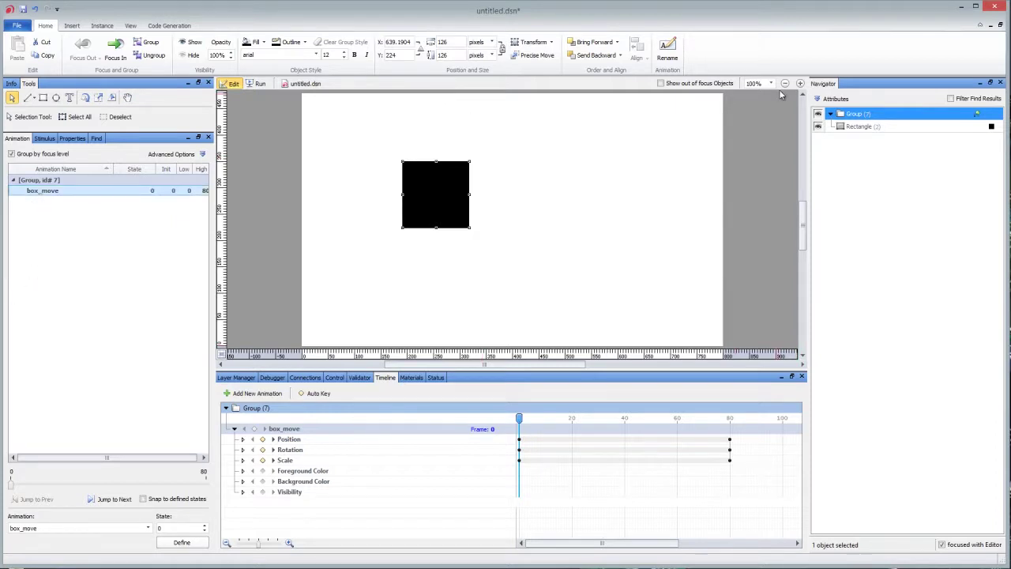
- Rename the group containing the rectangle as box_move
click(863, 113)
text(box_move)
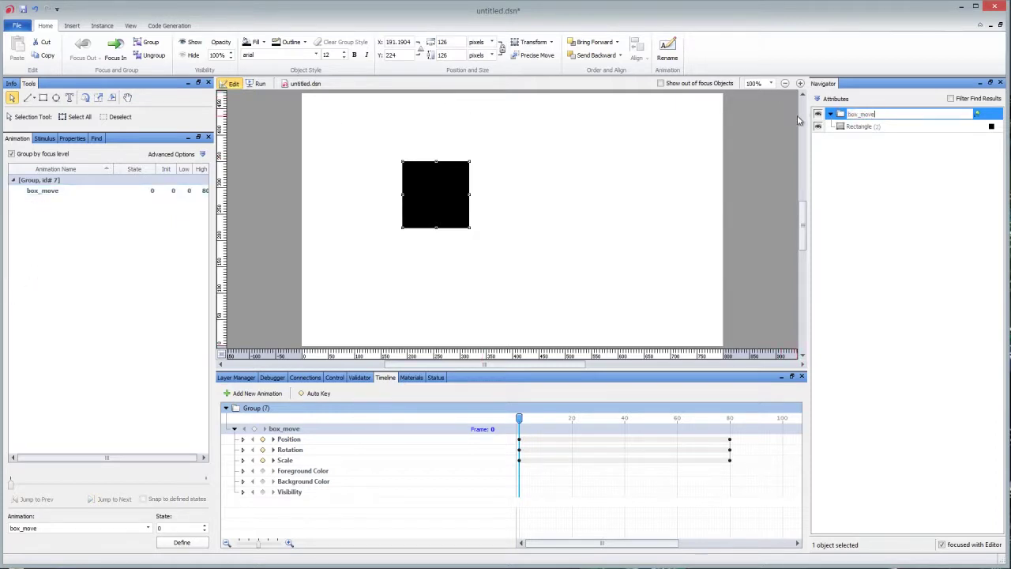
key(Return)
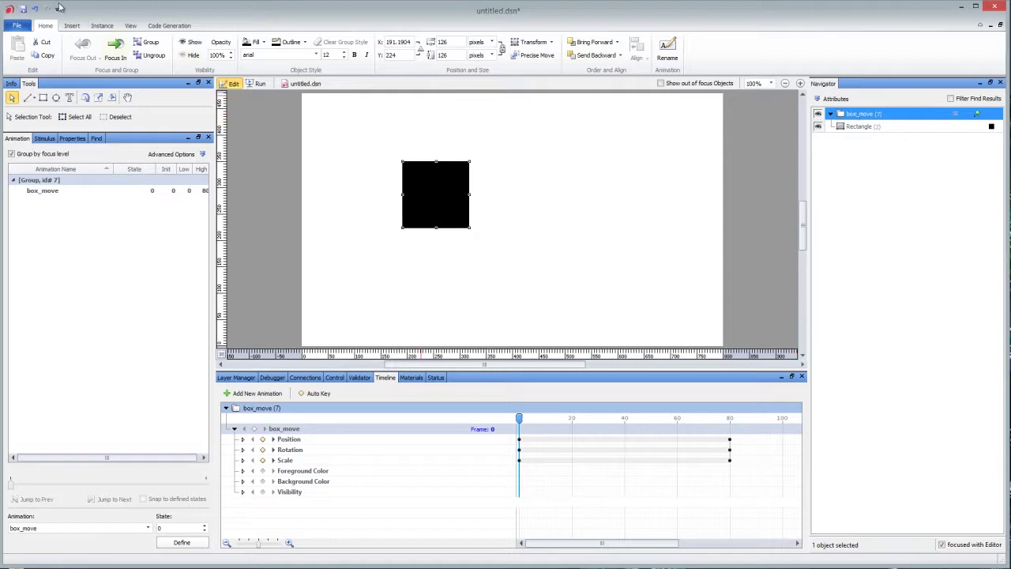
- Wrap the box_move group in a new group and add an animation named box_colorfade to it
click(147, 42)
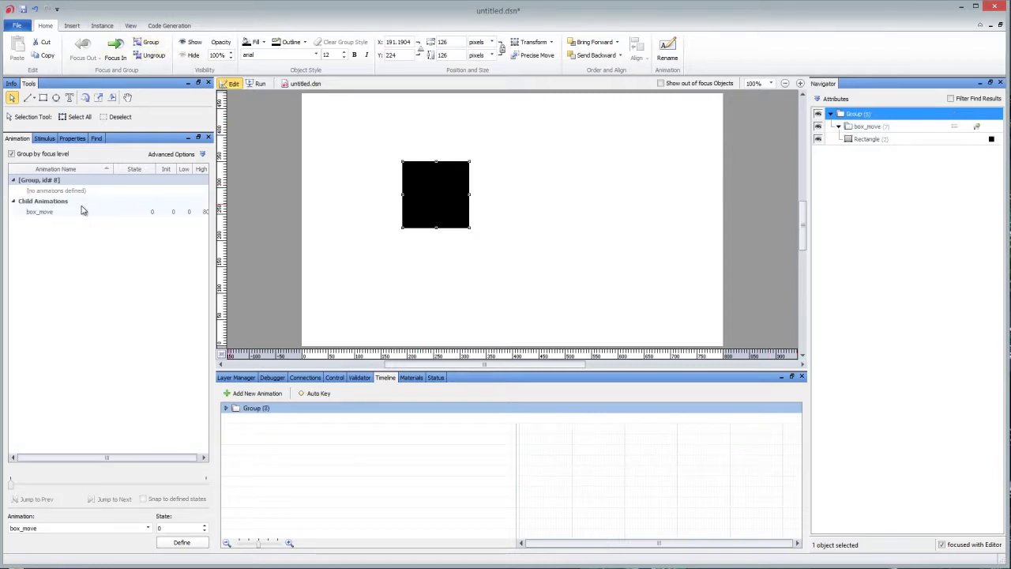
click(251, 393)
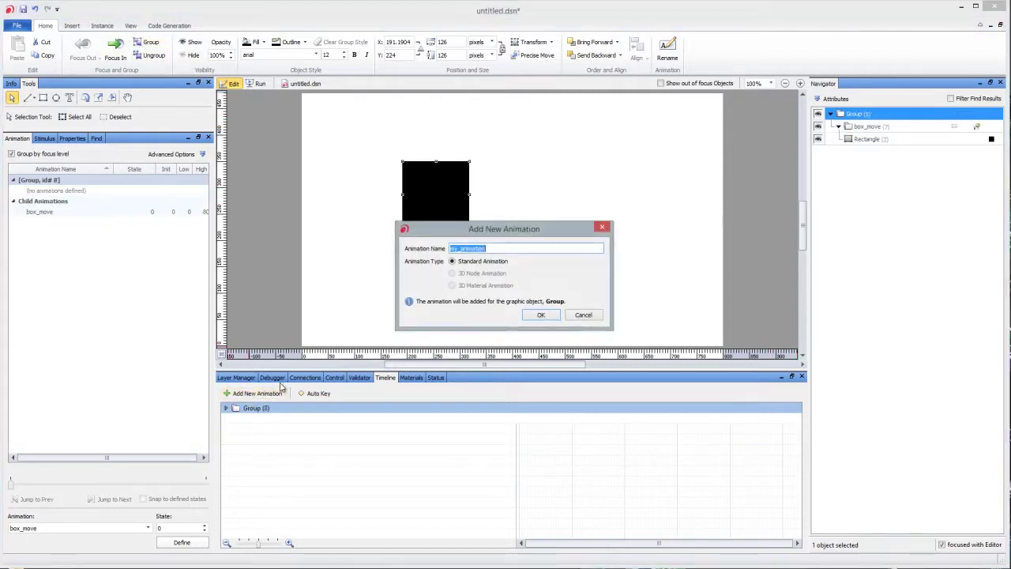
text(box_)
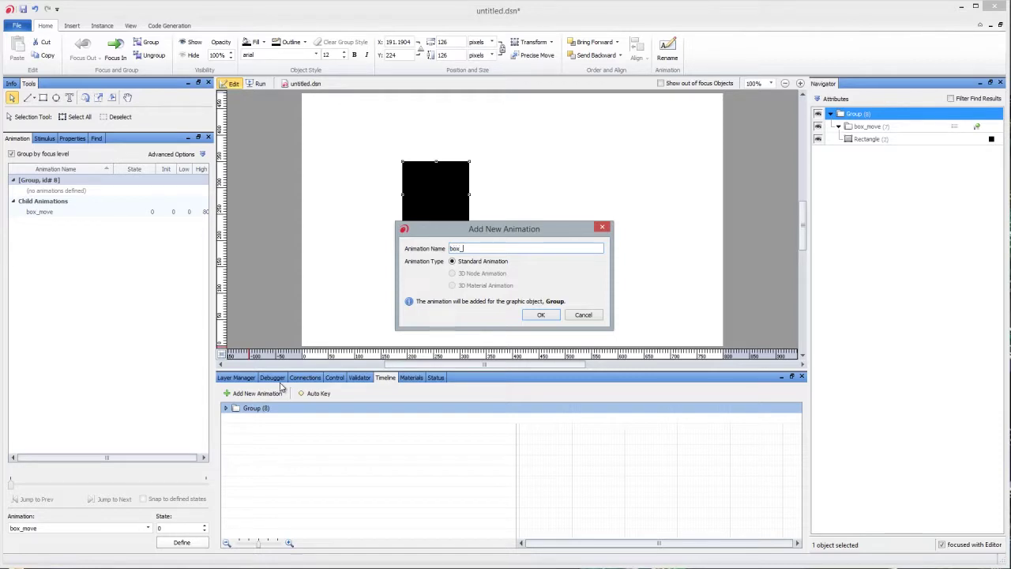
text(colorfade)
key(Return)
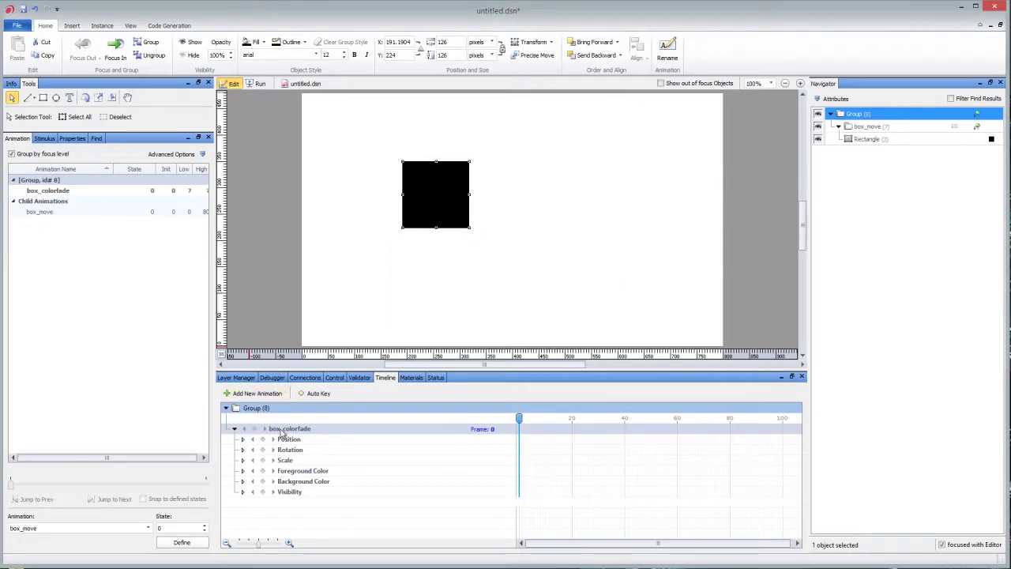
- Add Background Color keyframes to box_colorfade at frame 0 and at frame 80, with a pink fill at frame 80
click(263, 482)
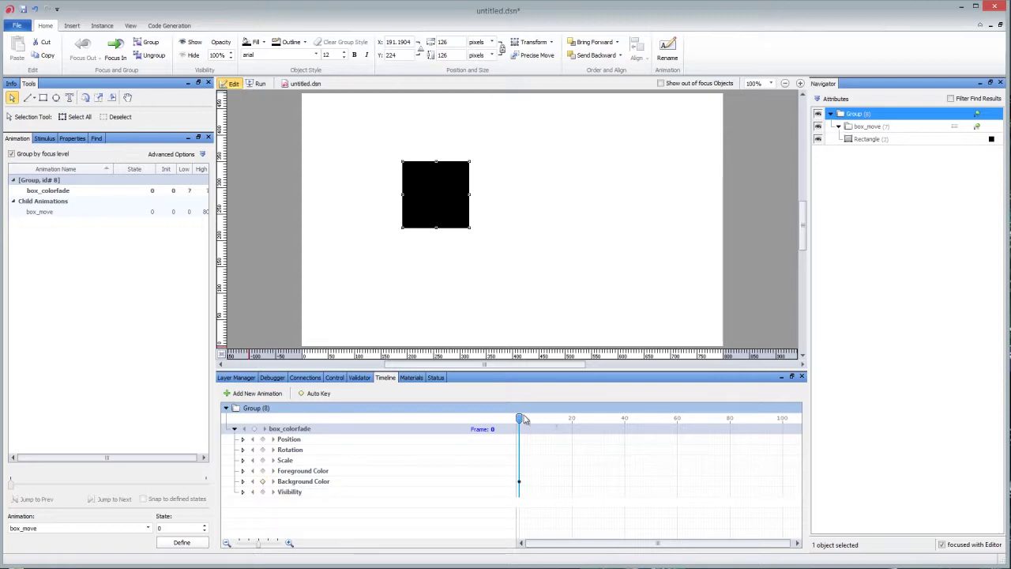
drag(520, 421, 731, 433)
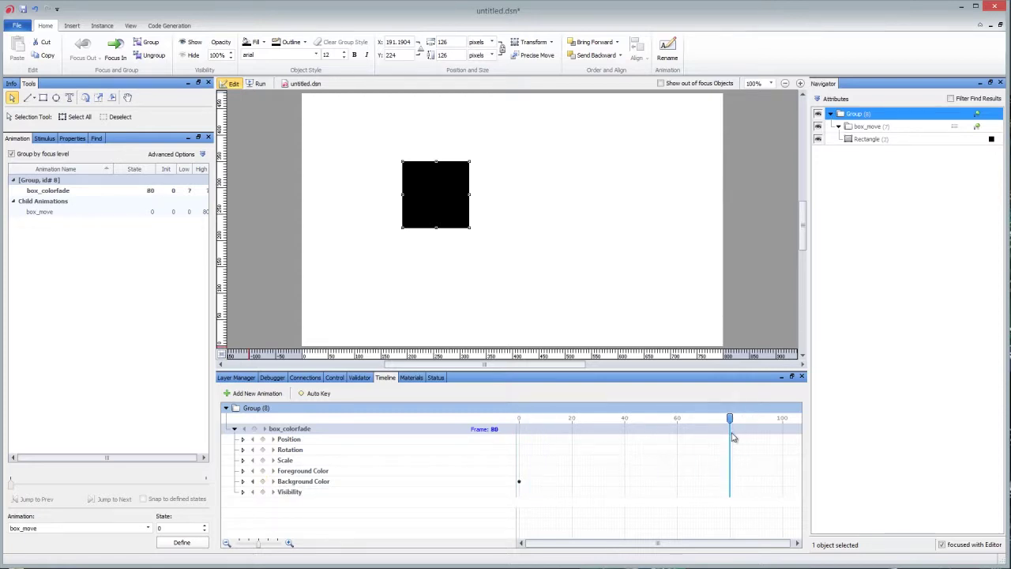
click(256, 42)
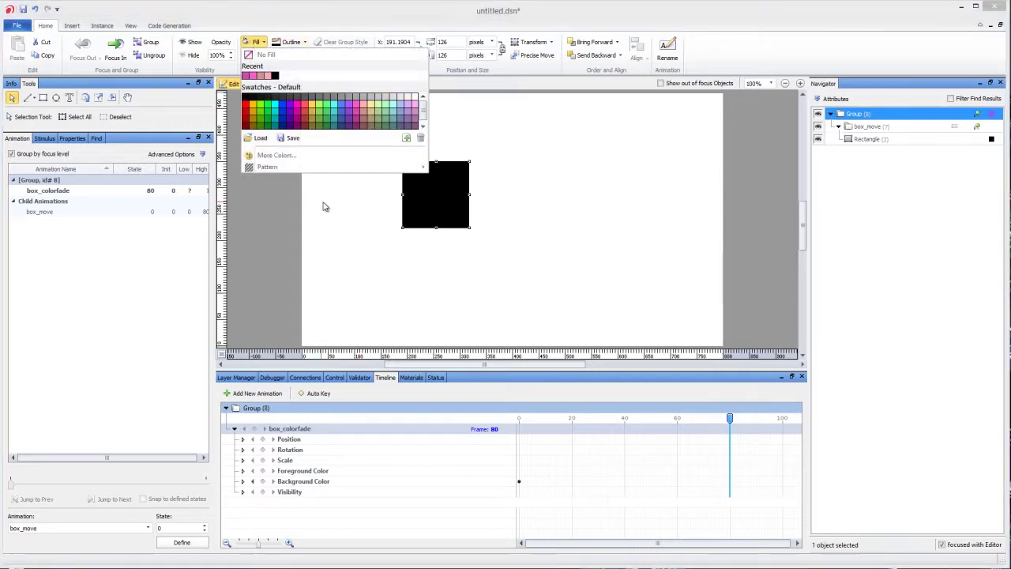
click(356, 112)
click(264, 482)
- Set the interpolation of box_colorfade's frame 0 Background Color keyframe to Linear and scrub the fade to preview it
drag(730, 418, 527, 460)
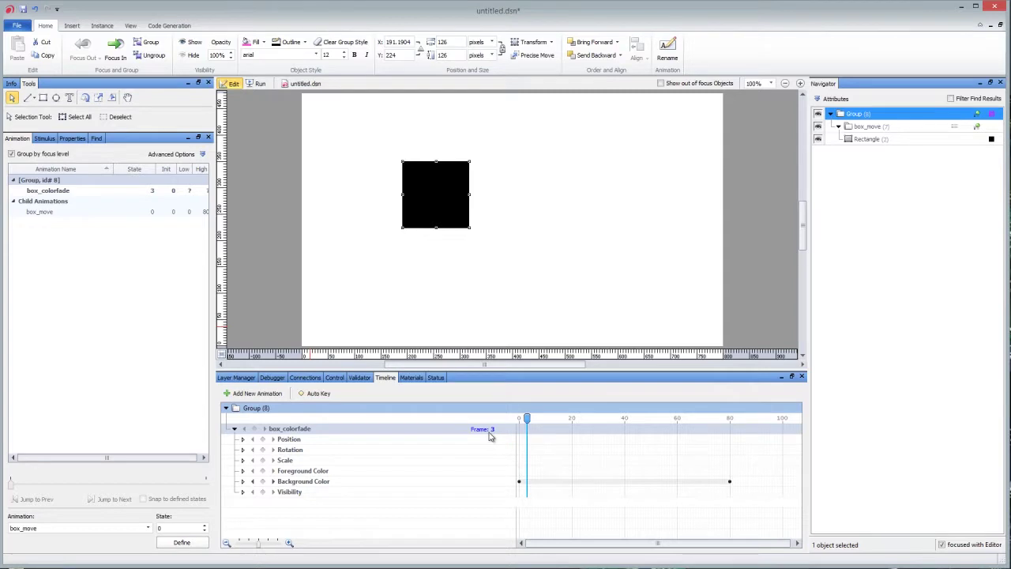
click(253, 481)
right_click(518, 484)
mouse_move(543, 509)
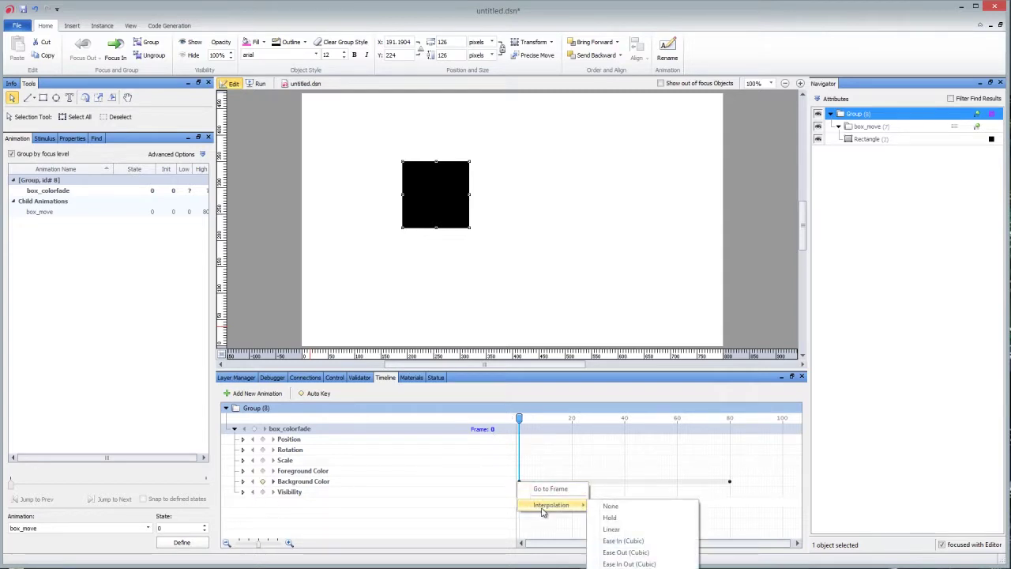
click(610, 531)
mouse_move(529, 433)
mouse_down()
mouse_move(518, 433)
mouse_move(738, 433)
mouse_move(525, 435)
mouse_move(727, 435)
mouse_move(522, 445)
mouse_up()
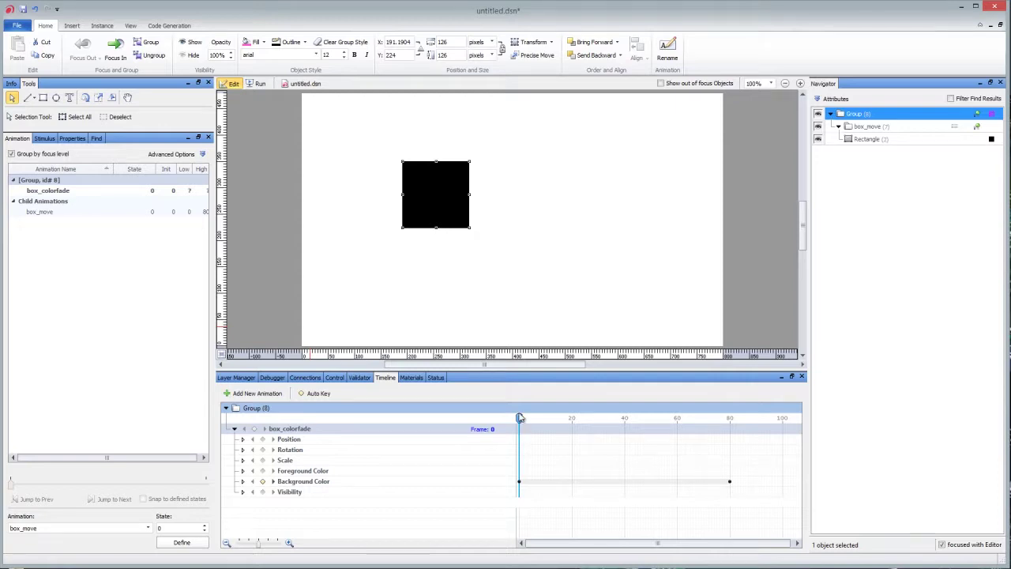
mouse_move(519, 420)
mouse_down()
mouse_move(717, 426)
mouse_move(504, 440)
mouse_move(716, 423)
mouse_move(610, 426)
mouse_move(711, 425)
mouse_move(657, 433)
mouse_move(530, 426)
mouse_move(522, 435)
mouse_up()
- Rename the outer group as box_colorfade
click(49, 190)
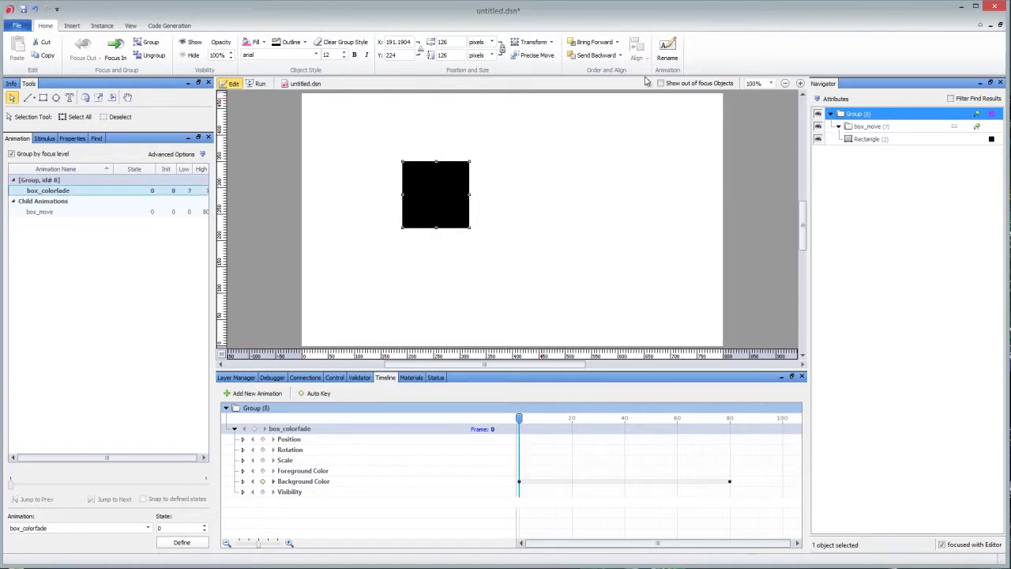
click(853, 115)
text(box_colorfade)
key(Return)
- Scrub the box_move and box_colorfade timelines separately to preview the motion and the color fade independently
click(868, 127)
drag(517, 417, 691, 411)
click(863, 115)
drag(522, 420, 595, 422)
- Switch between the box_move and box_colorfade groups to compare their separate animation timelines
click(869, 126)
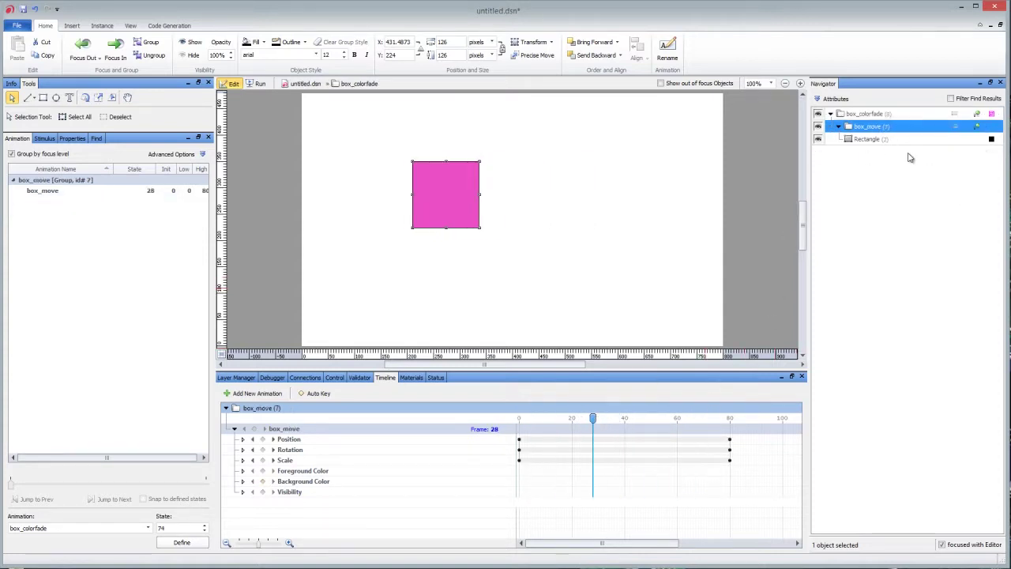
click(865, 116)
click(867, 126)
click(866, 115)
click(863, 116)
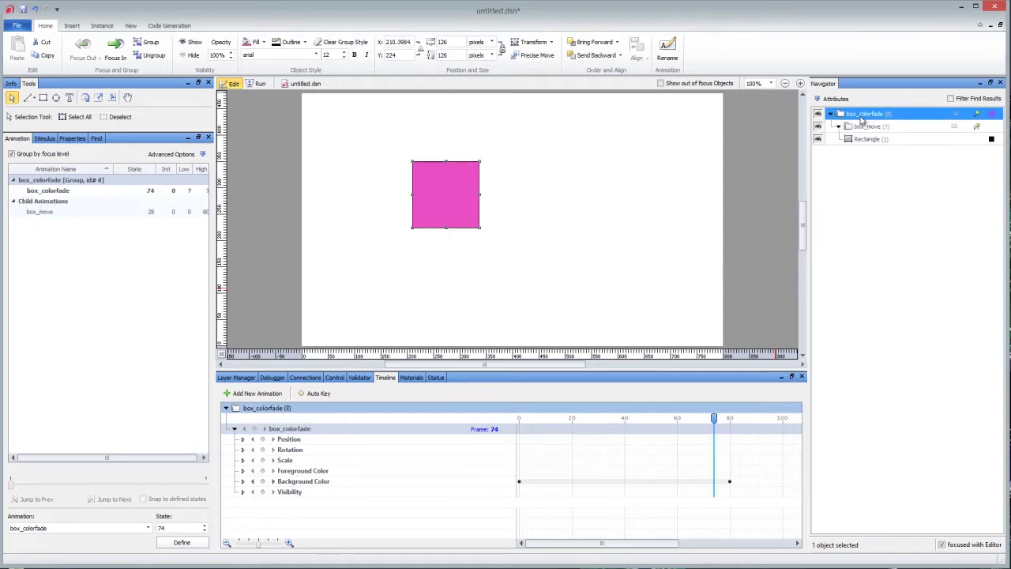
click(858, 128)
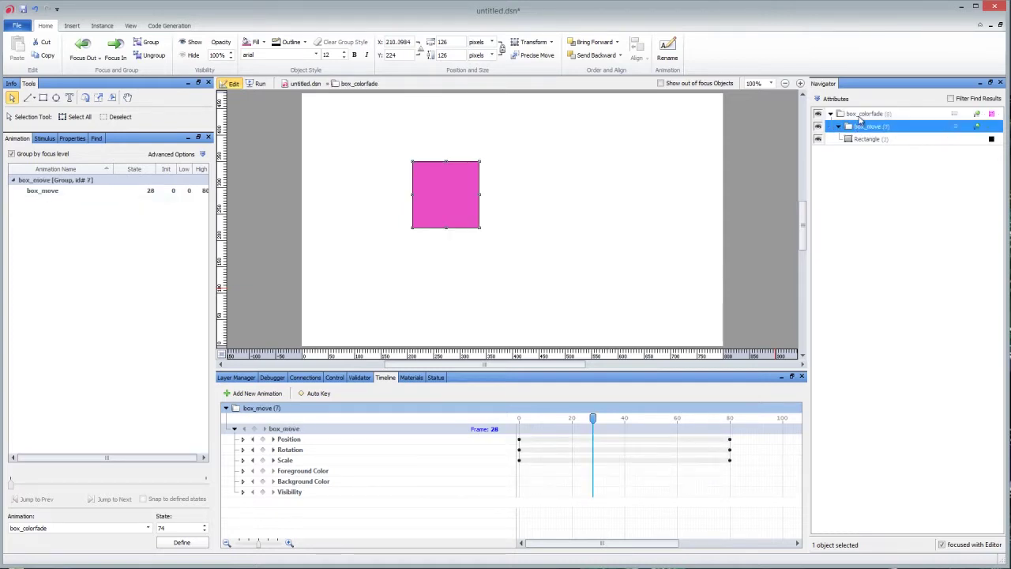
click(864, 115)
click(868, 128)
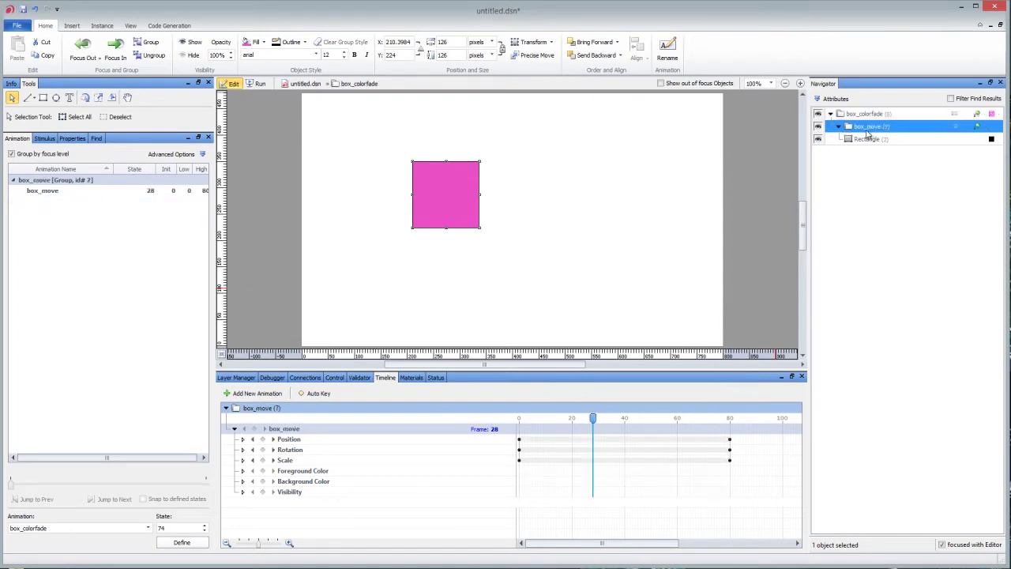